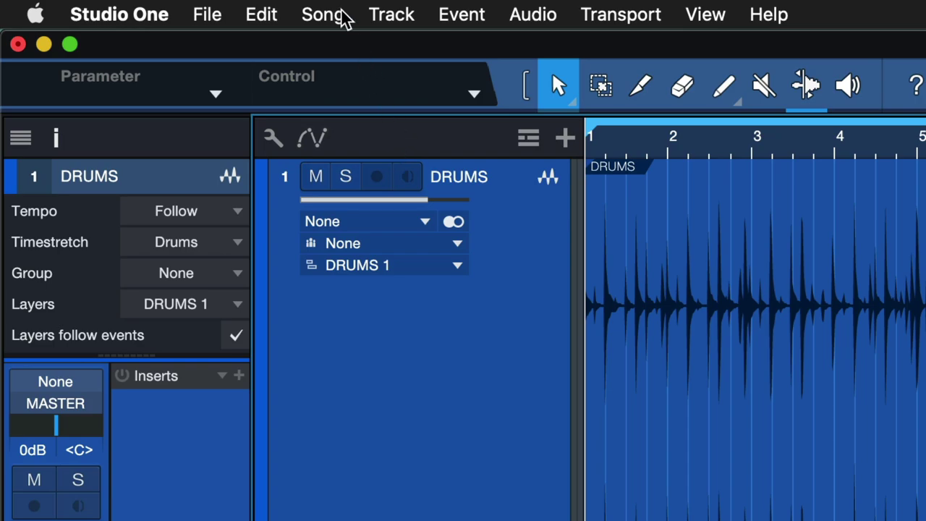
Open Song Setup at the Audio I/O Setup page listing the Quantum 2626 input channels
{"action": "left_click", "coordinate": [127, 5]}
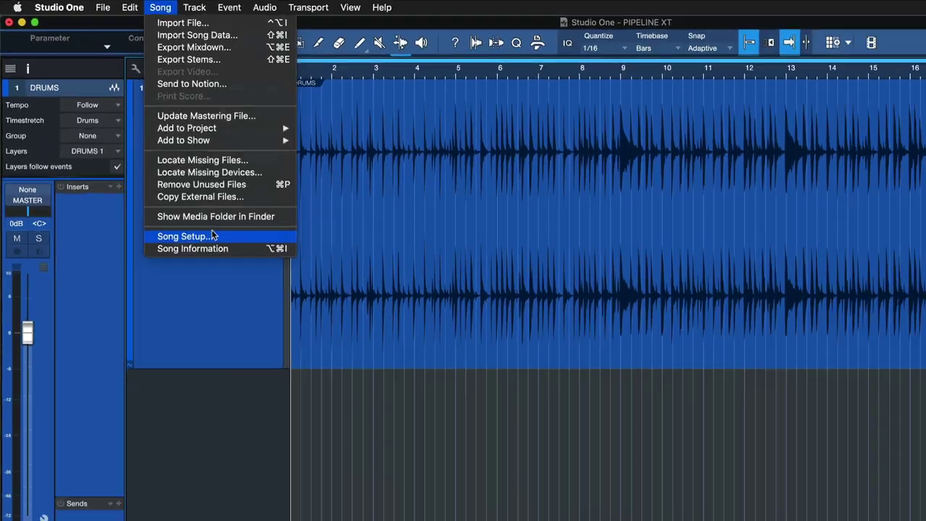
{"action": "left_click", "coordinate": [212, 236]}
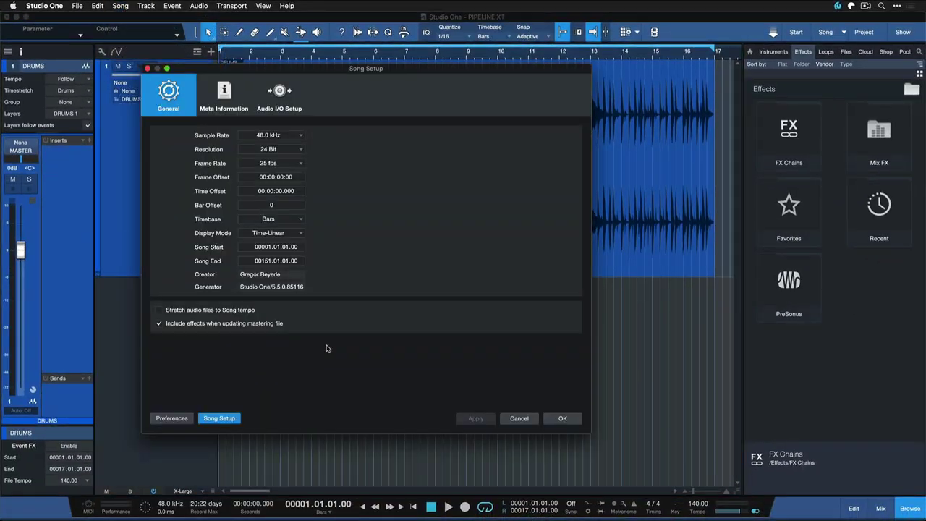
{"action": "left_click", "coordinate": [285, 109]}
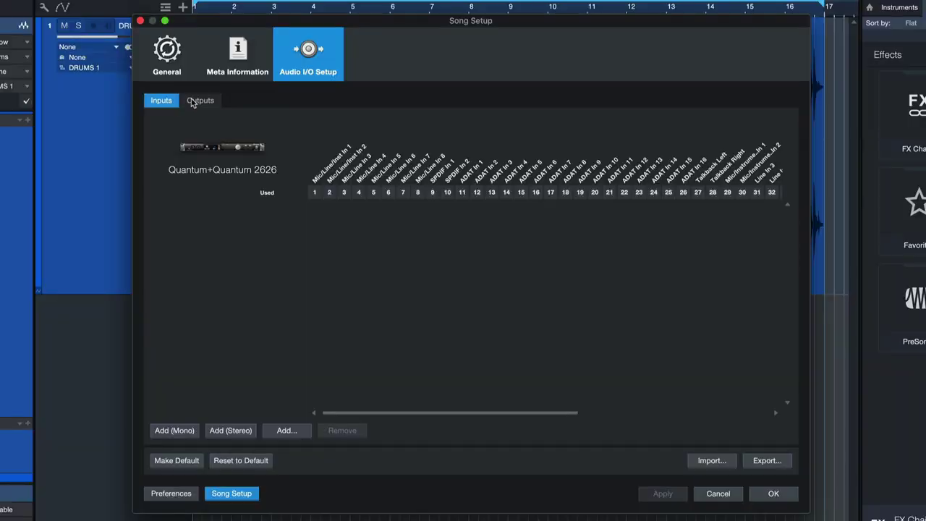
Add stereo output Sub 1 on the Outputs page and patch it to hardware channels 33–34
{"action": "left_click", "coordinate": [193, 101]}
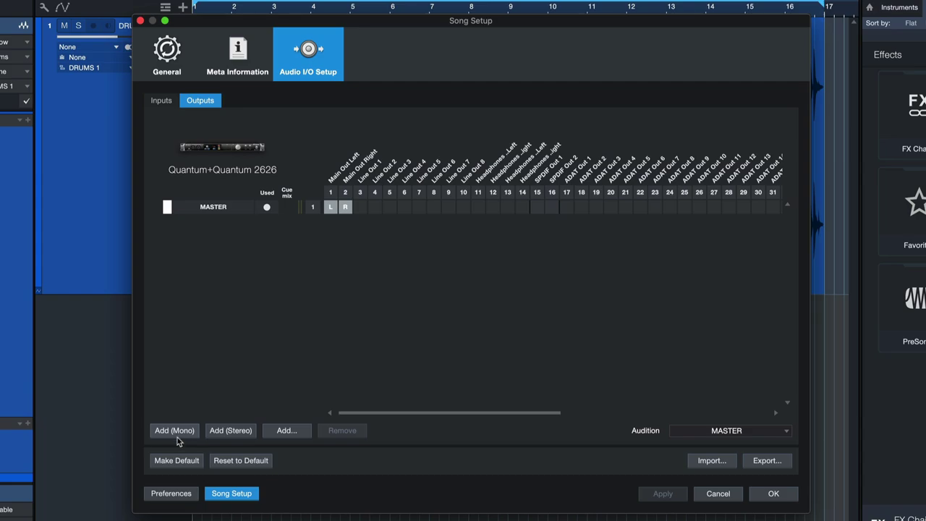
{"action": "left_click", "coordinate": [213, 433]}
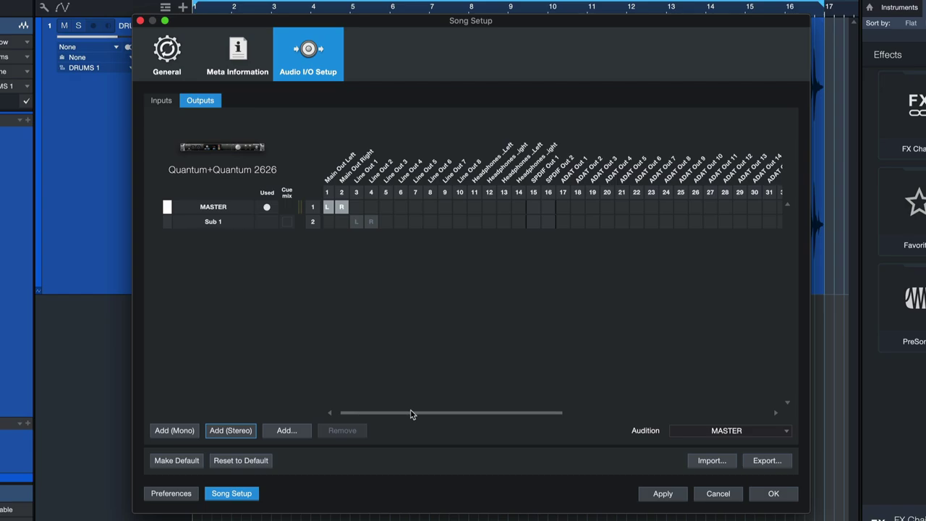
{"action": "left_click_drag", "start_coordinate": [410, 413], "coordinate": [473, 416]}
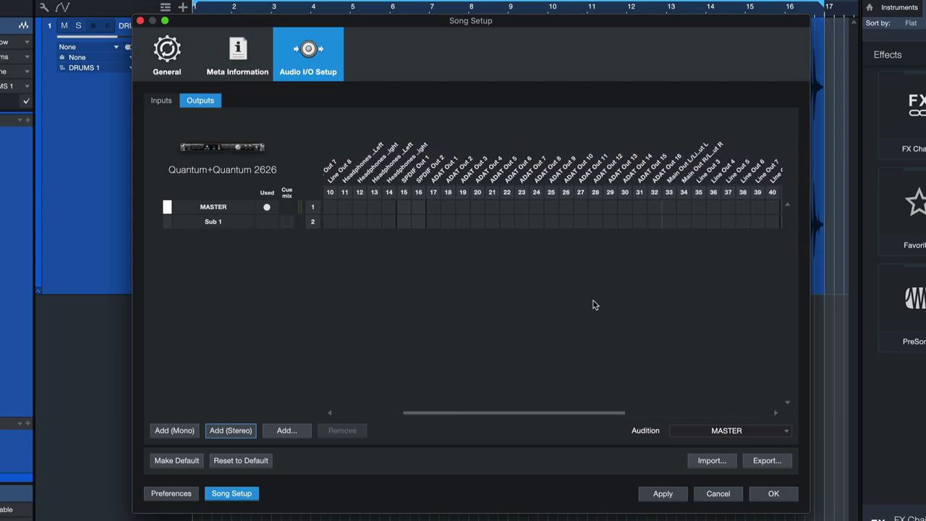
{"action": "left_click", "coordinate": [667, 222]}
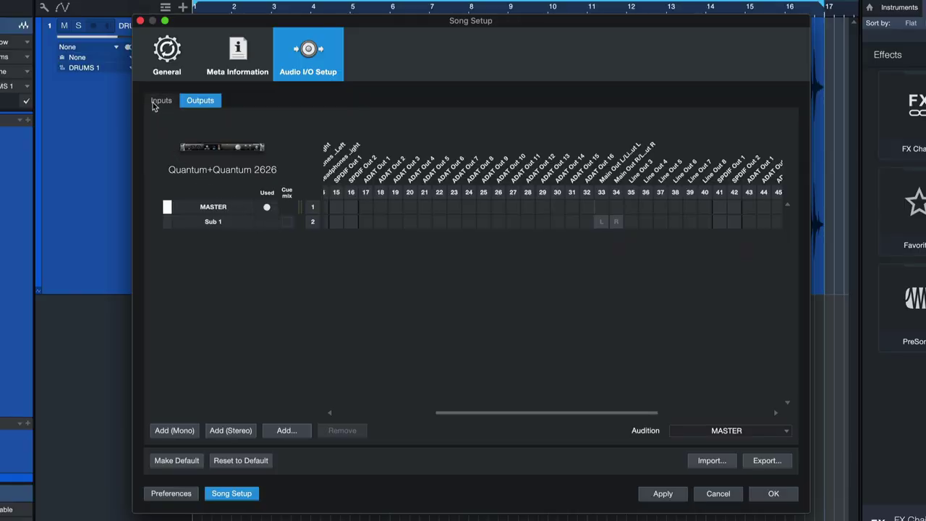
Add stereo Input 1 on the Inputs page, patched to Mic/Instrument channels 29–30
{"action": "left_click", "coordinate": [155, 103]}
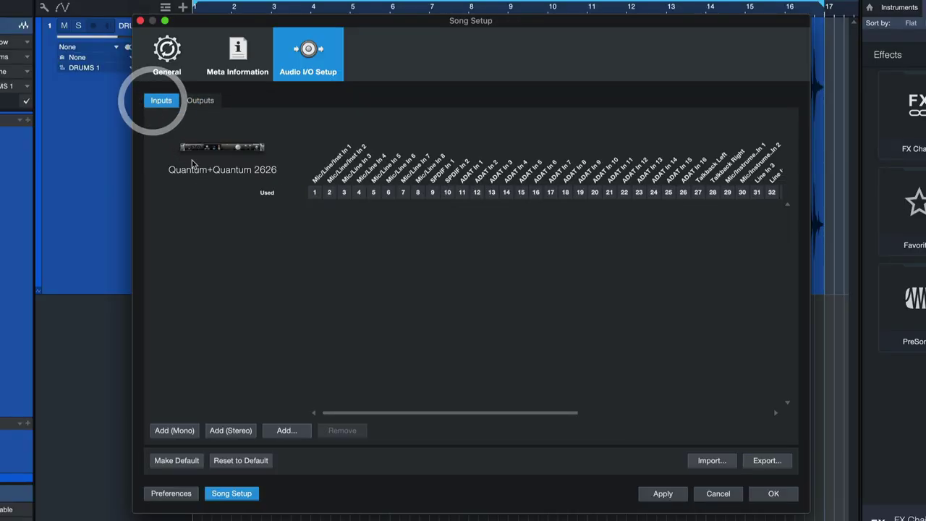
{"action": "left_click", "coordinate": [221, 429]}
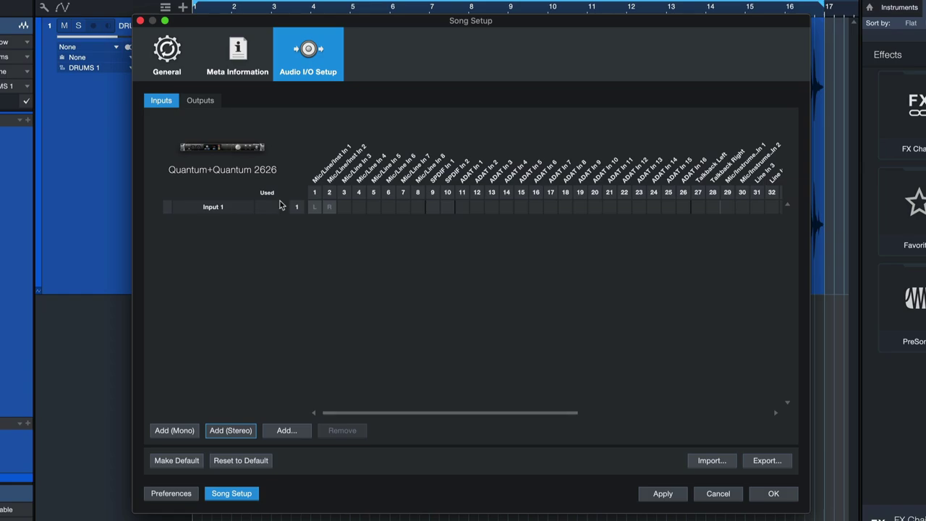
{"action": "left_click", "coordinate": [727, 209]}
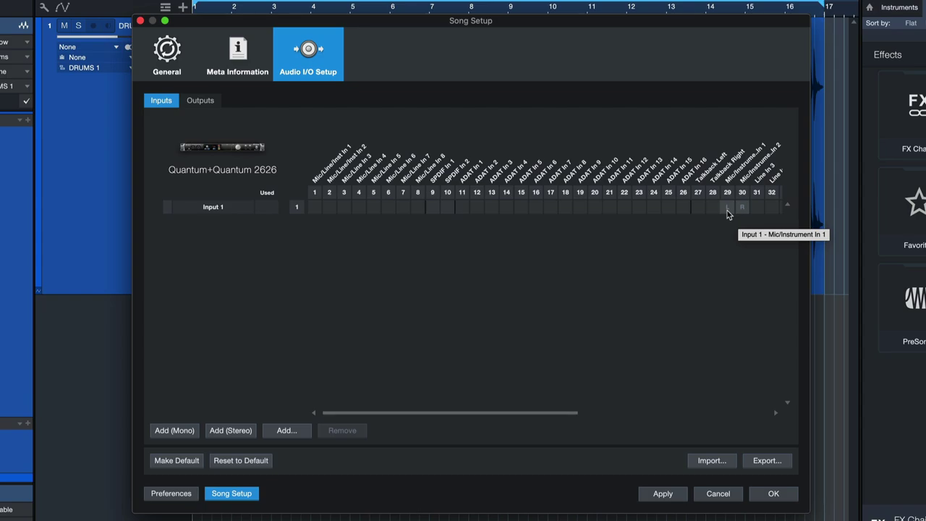
Rename the new stereo Input 1 to 'External Compressor'
{"action": "left_click", "coordinate": [215, 209]}
{"action": "double_click", "coordinate": [210, 209]}
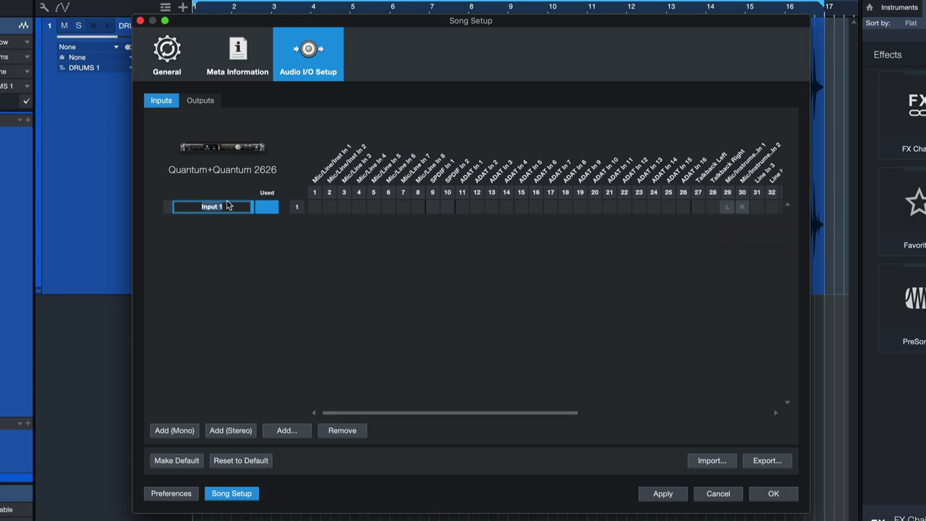
{"action": "type", "text": "External Compressor"}
{"action": "key", "text": "Return"}
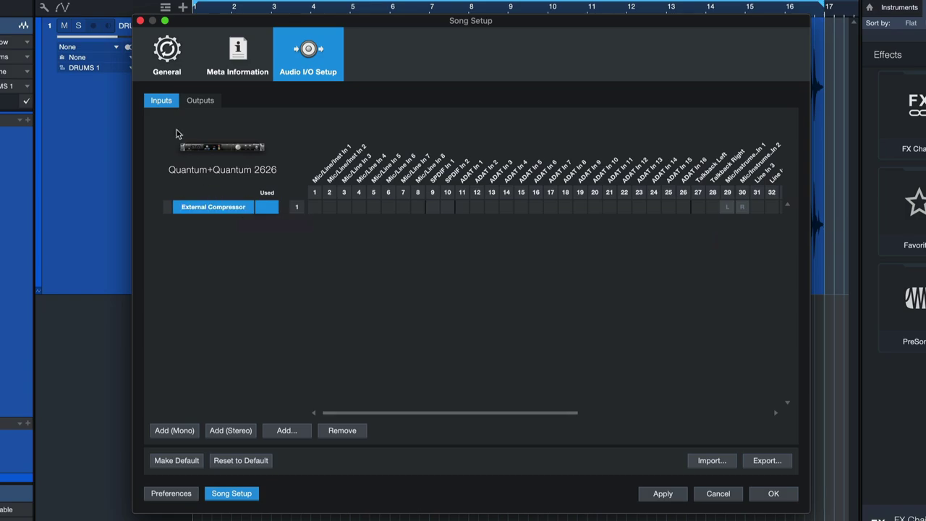
Rename the Sub 1 output to 'External Compressor' as well
{"action": "left_click", "coordinate": [198, 100]}
{"action": "left_click", "coordinate": [212, 221]}
{"action": "double_click", "coordinate": [212, 221]}
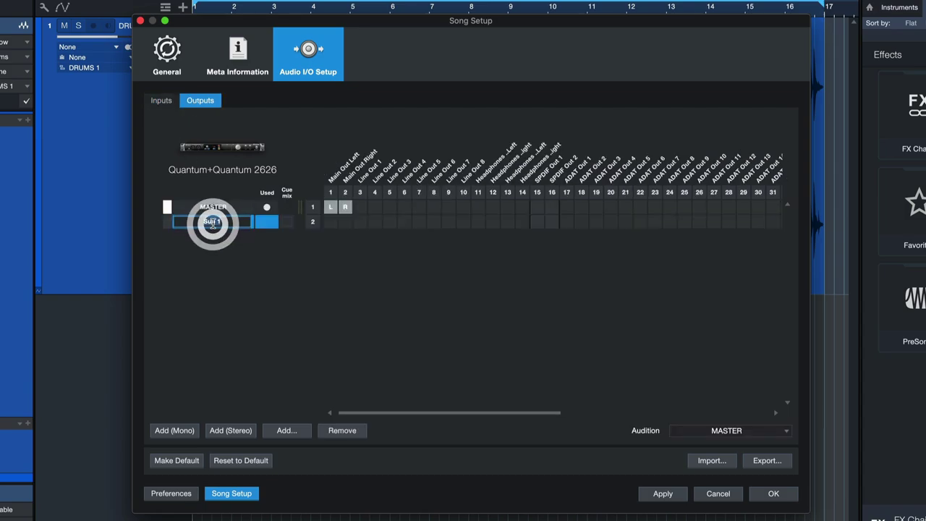
{"action": "type", "text": "External Compressor"}
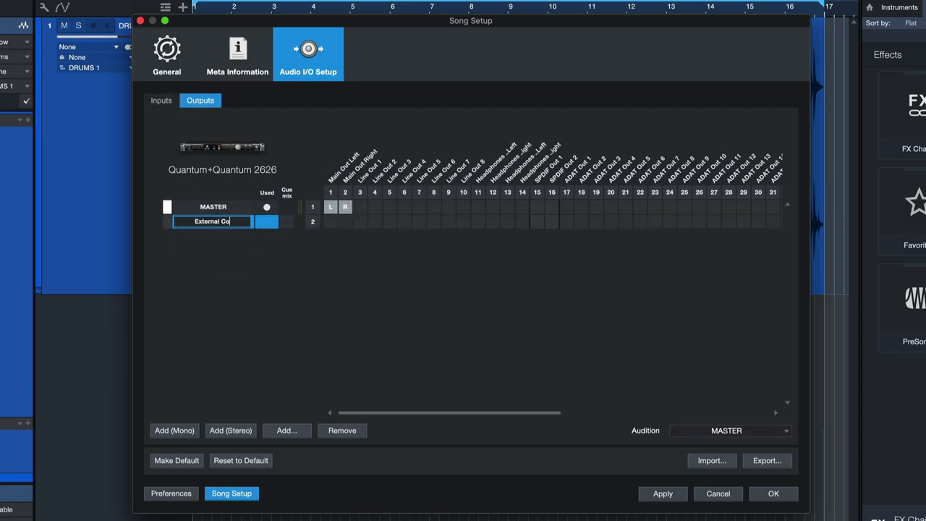
{"action": "key", "text": "Return"}
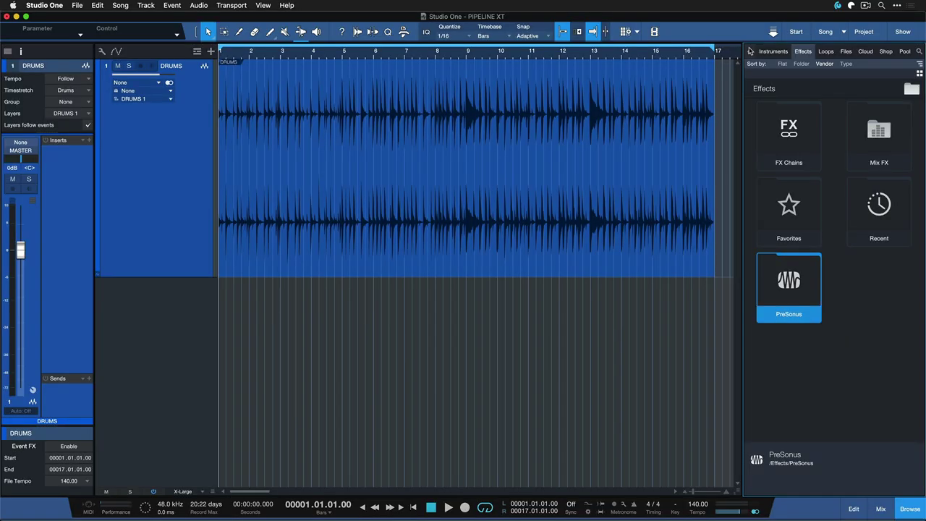
Browse Home > Effects > PreSonus in the browser and select Pipeline Stereo
{"action": "left_click", "coordinate": [749, 51]}
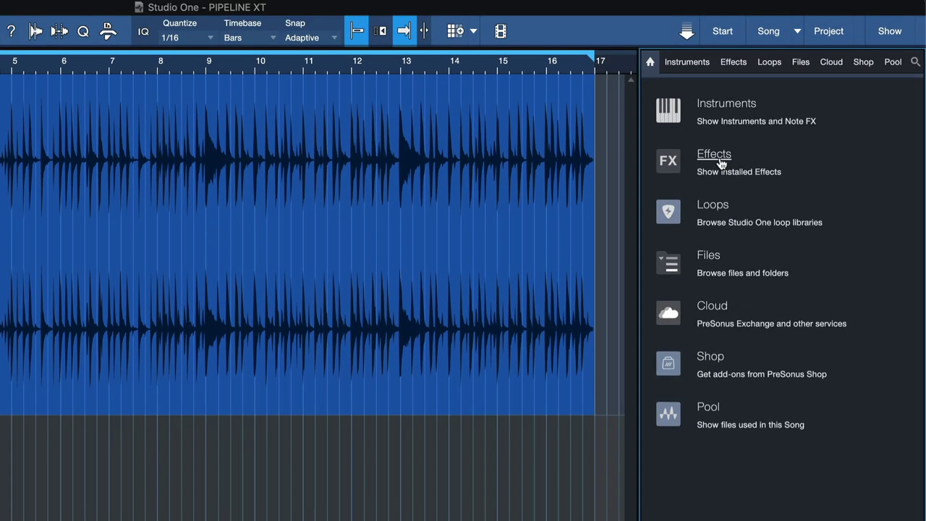
{"action": "left_click", "coordinate": [715, 155]}
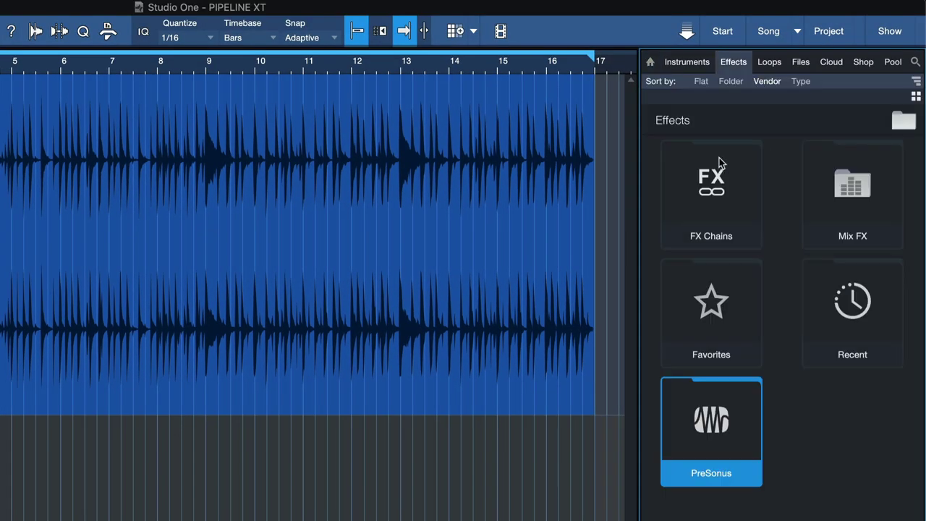
{"action": "left_click", "coordinate": [685, 396]}
{"action": "scroll", "coordinate": [688, 398], "scroll_direction": "down", "scroll_amount": 5}
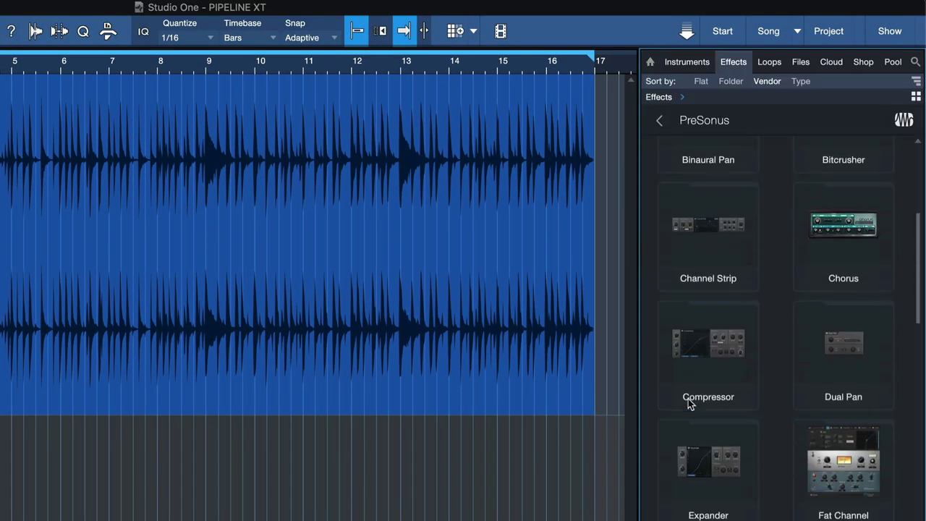
{"action": "scroll", "coordinate": [688, 399], "scroll_direction": "down", "scroll_amount": 10}
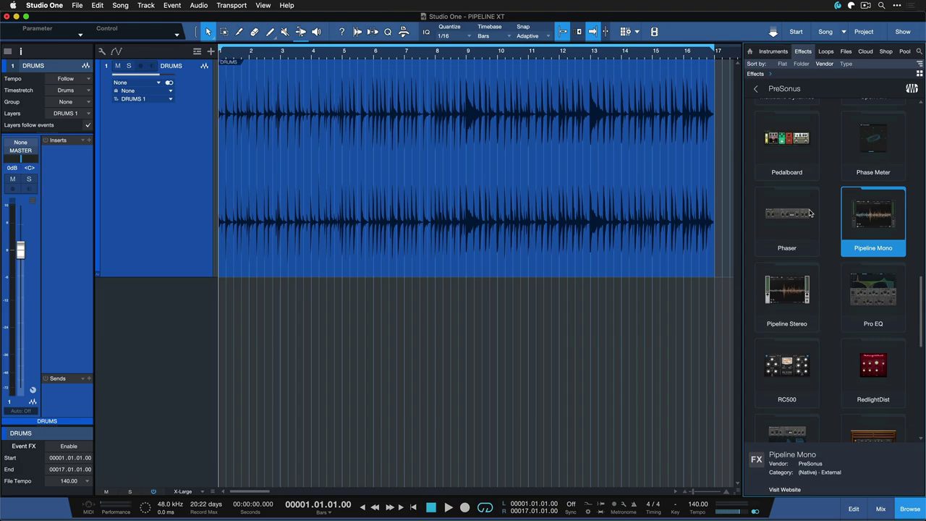
{"action": "left_click", "coordinate": [799, 275]}
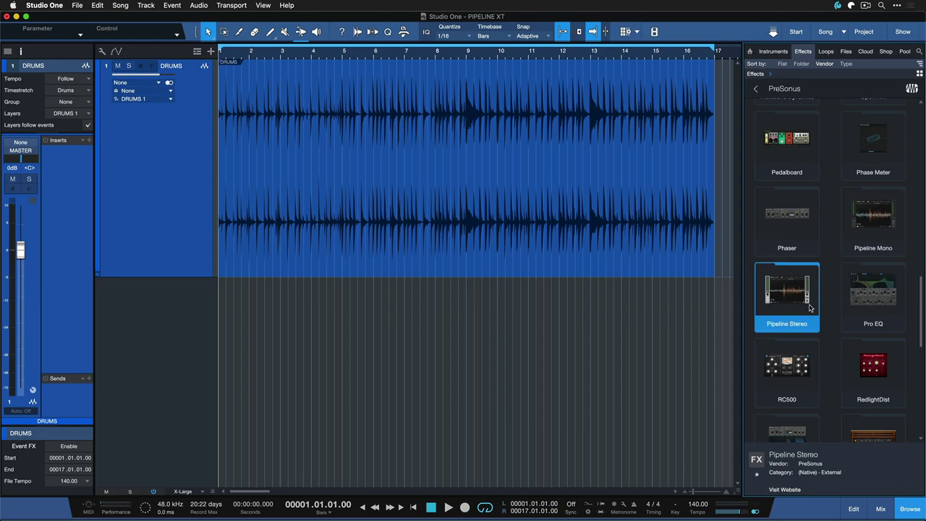
Insert Pipeline Stereo on the DRUMS track with send and return set to External Compressor
{"action": "left_click_drag", "start_coordinate": [810, 309], "coordinate": [663, 201]}
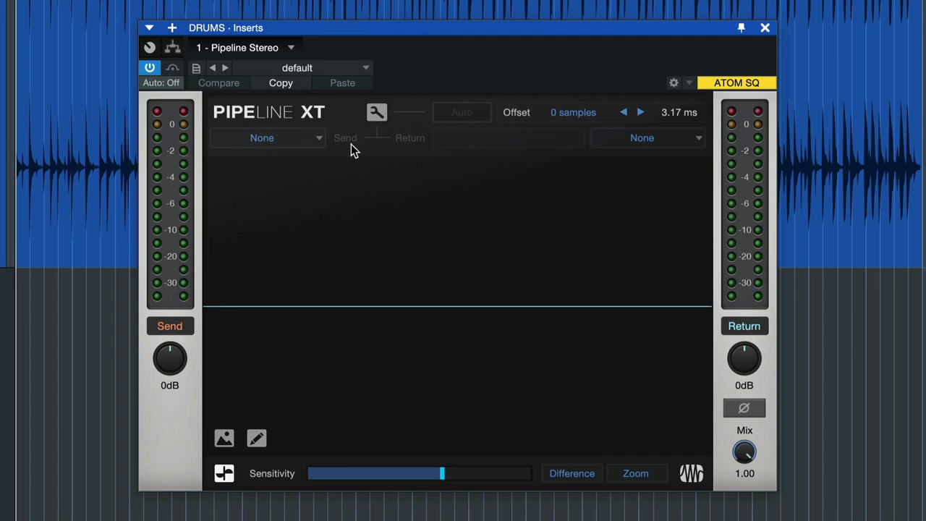
{"action": "left_click", "coordinate": [311, 140]}
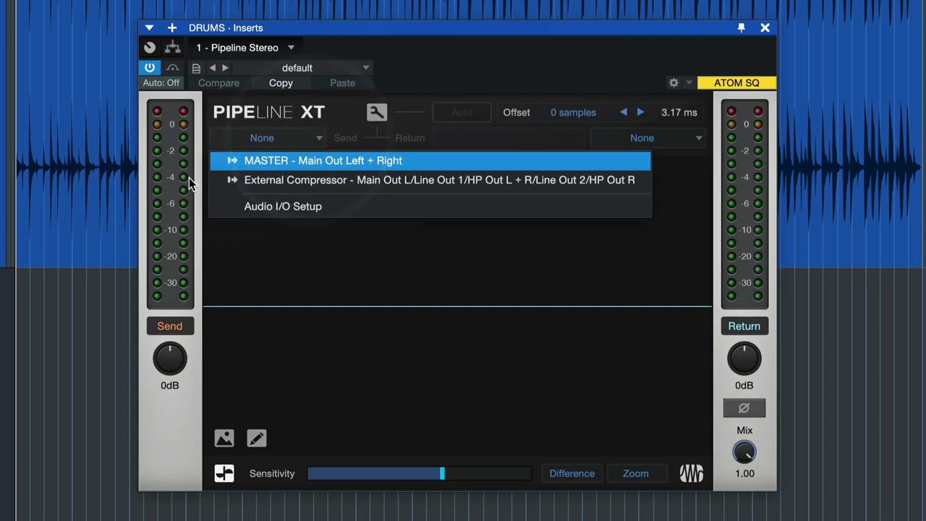
{"action": "left_click", "coordinate": [269, 181]}
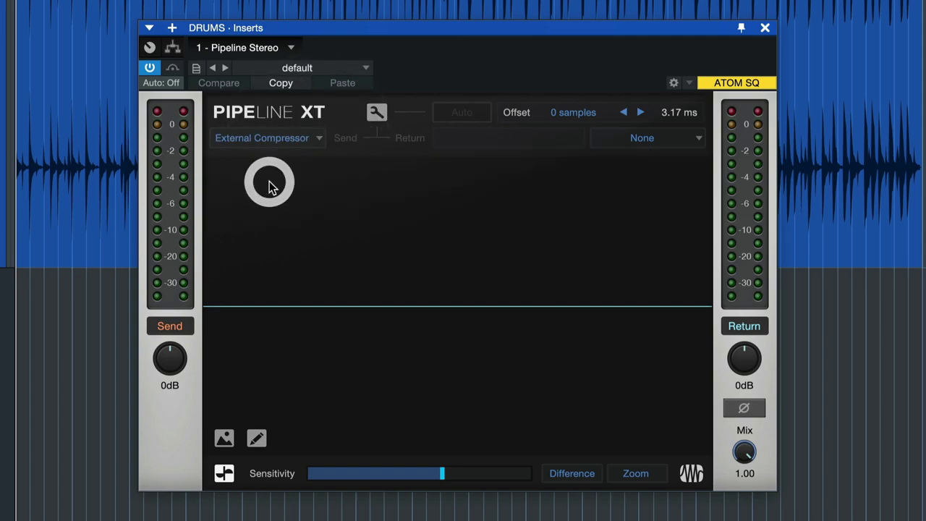
{"action": "left_click", "coordinate": [642, 145]}
{"action": "left_click", "coordinate": [612, 157]}
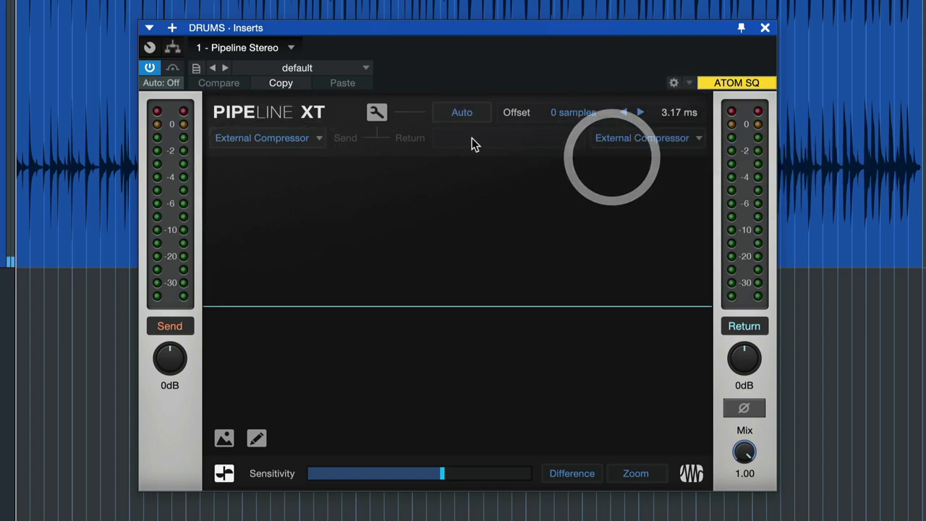
Label the Pipeline hardware device 'External Compressor'
{"action": "left_click", "coordinate": [458, 143]}
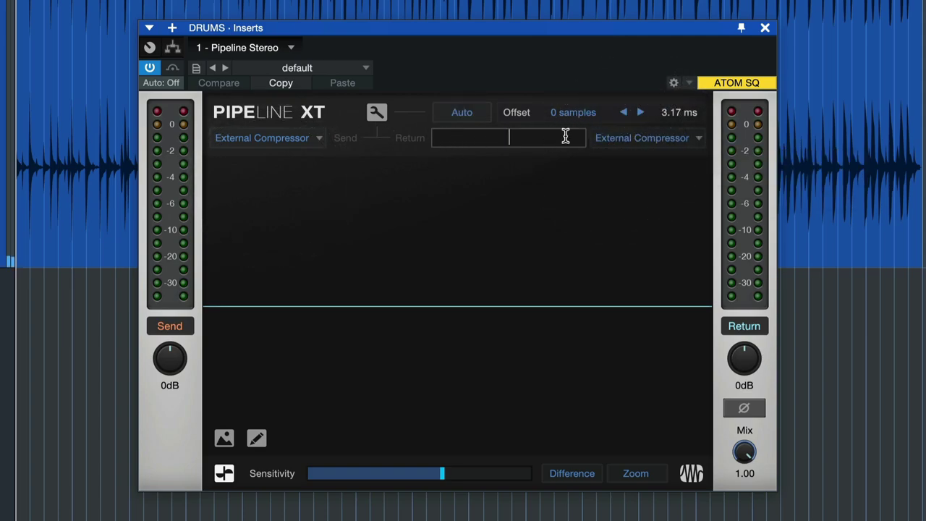
{"action": "type", "text": "External Compressor"}
{"action": "key", "text": "Return"}
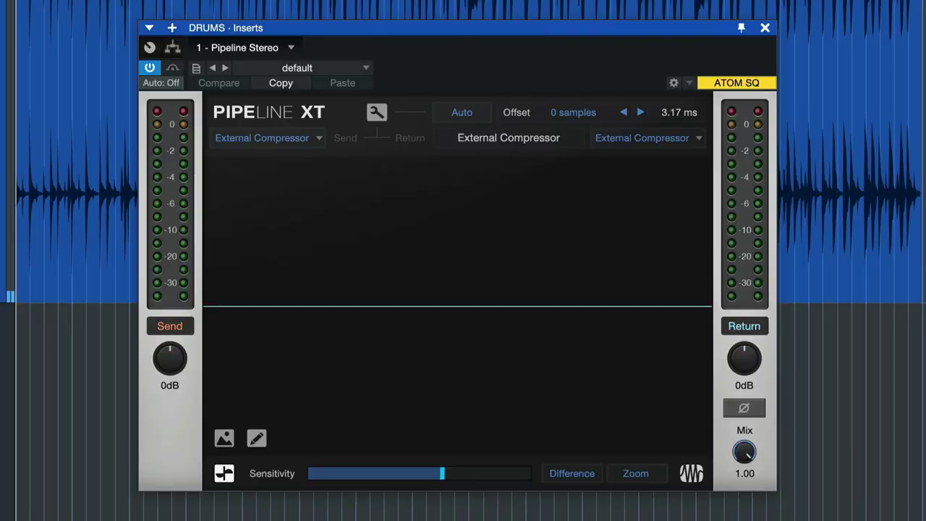
Auto-ping the compressor and nudge the delay offset to -2 samples (3.13 ms)
{"action": "left_click", "coordinate": [462, 117]}
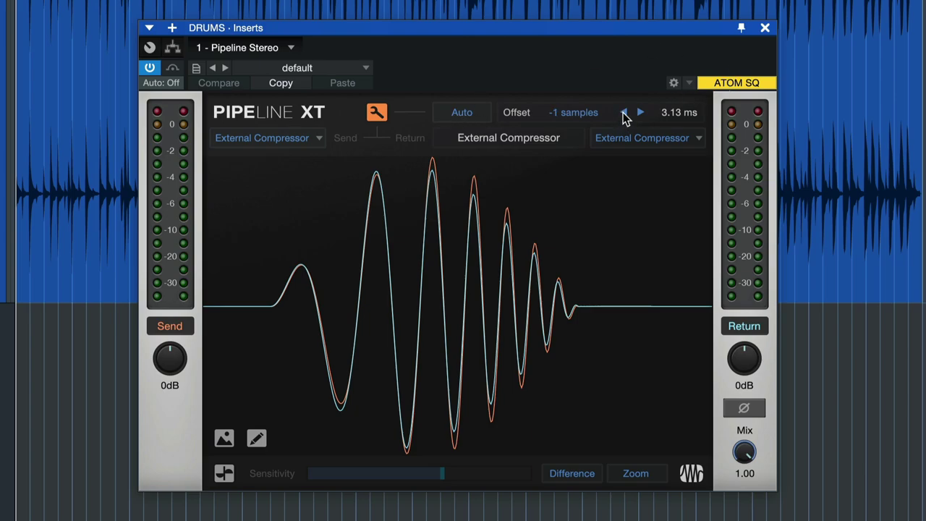
{"action": "left_click", "coordinate": [626, 116]}
{"action": "left_click", "coordinate": [624, 116]}
{"action": "left_click", "coordinate": [640, 116]}
{"action": "left_click", "coordinate": [626, 114]}
Check send/return pulse alignment with Zoom and Difference, then turn Difference off
{"action": "left_click", "coordinate": [625, 473]}
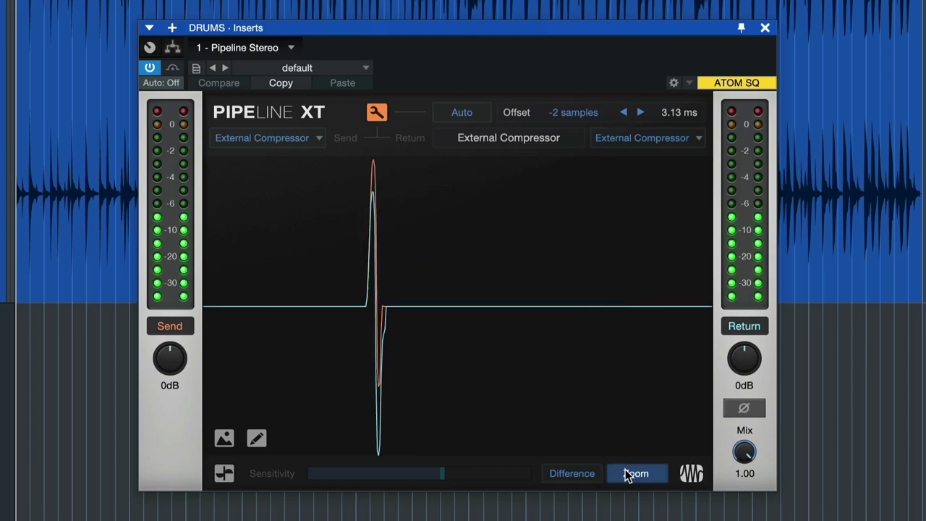
{"action": "left_click", "coordinate": [595, 474]}
{"action": "left_click", "coordinate": [614, 475]}
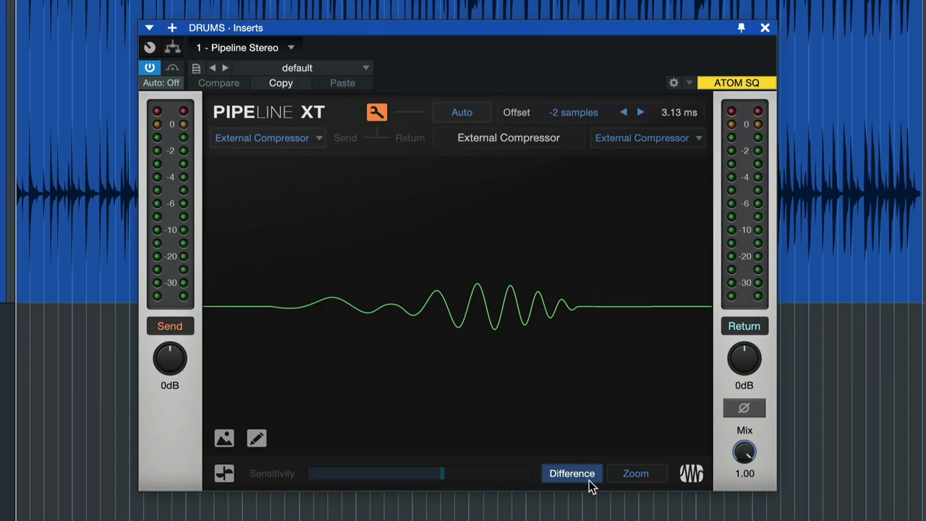
{"action": "left_click", "coordinate": [589, 476]}
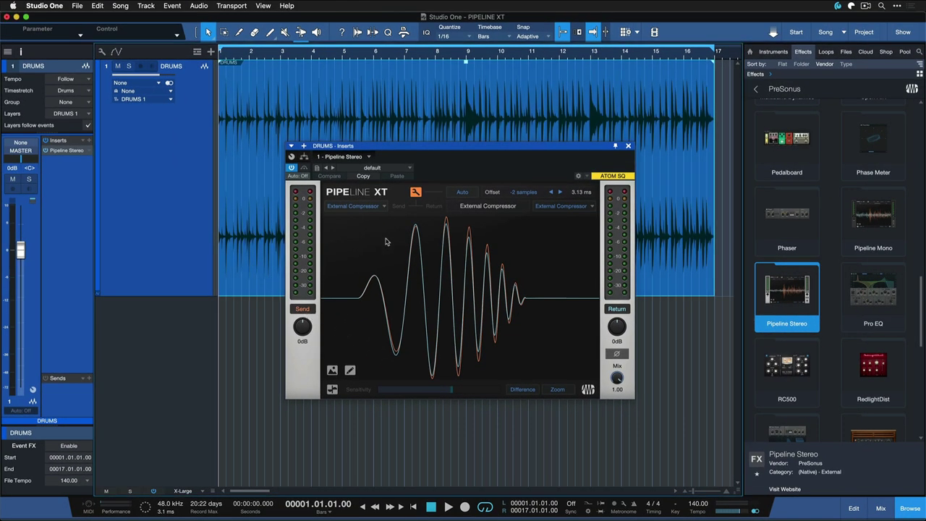
Play and stop the drums, then send test pings through the compressor
{"action": "key", "text": "space"}
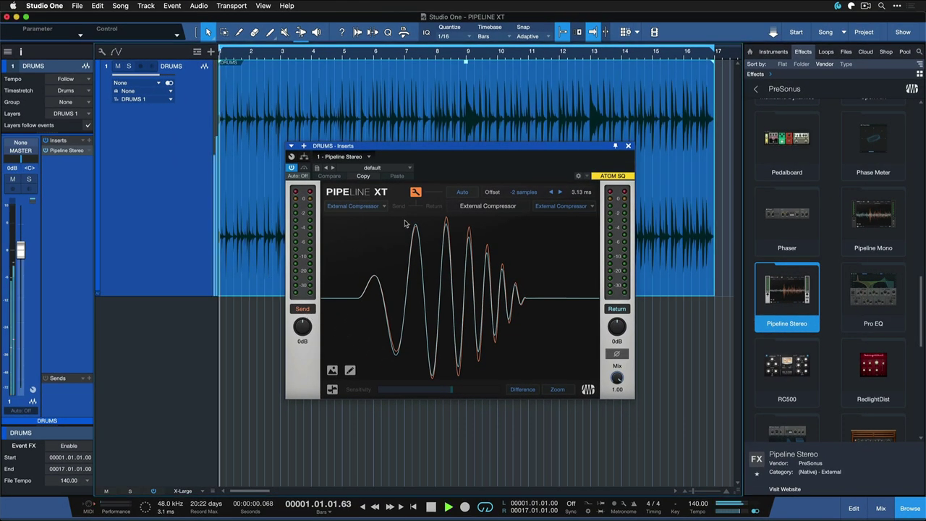
{"action": "key", "text": "space"}
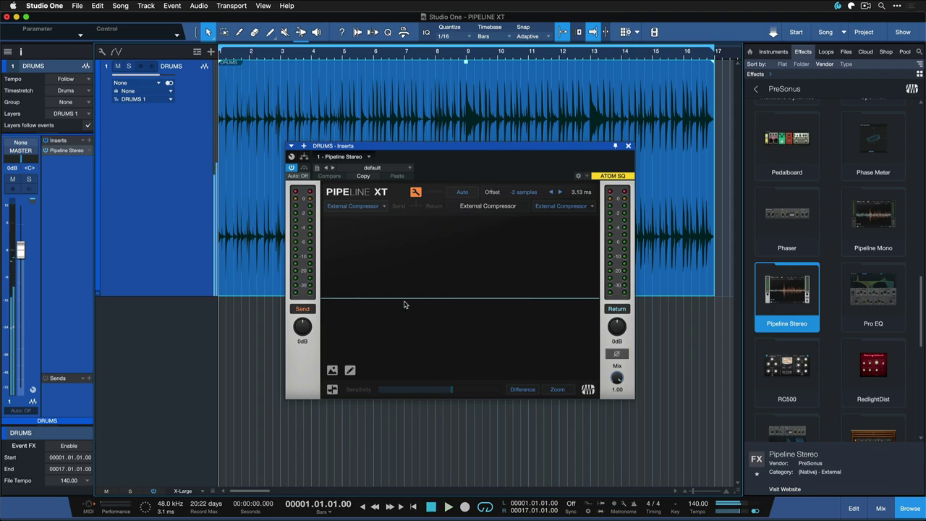
{"action": "left_click", "coordinate": [417, 192]}
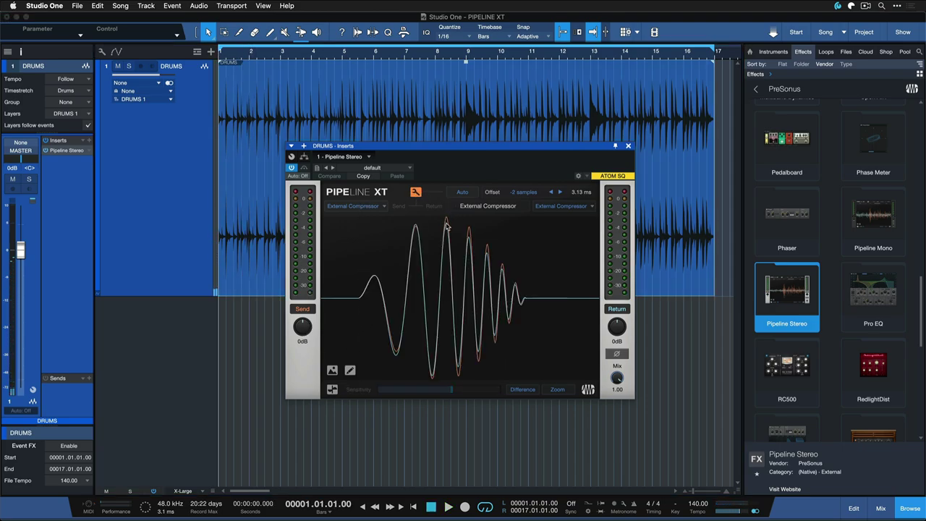
{"action": "left_click", "coordinate": [417, 192]}
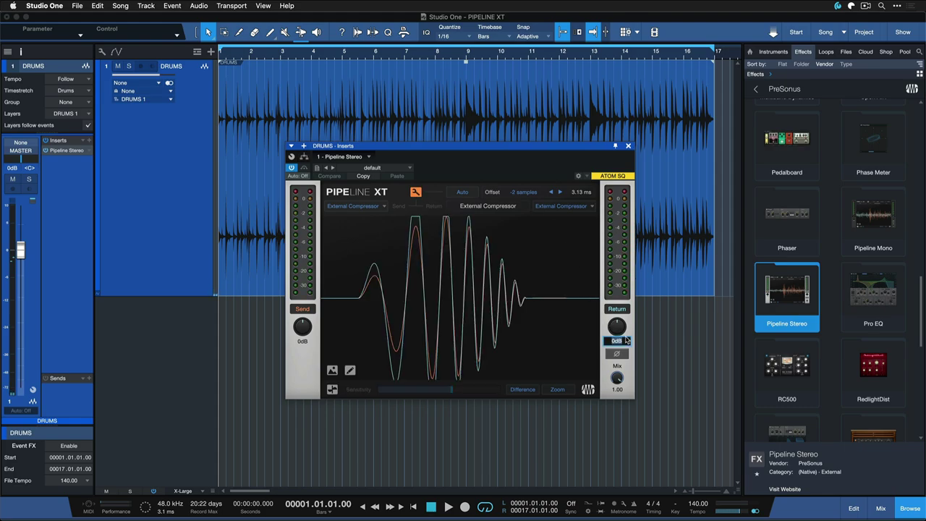
Set the return gain to -0.8 dB and lower the send level slightly
{"action": "type", "text": "-0.8"}
{"action": "key", "text": "Return"}
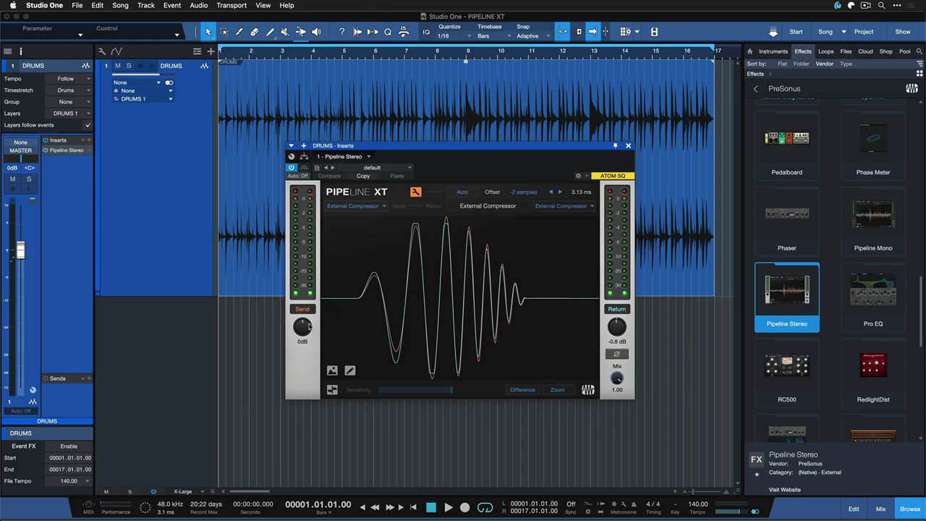
{"action": "left_click_drag", "start_coordinate": [307, 327], "coordinate": [299, 323]}
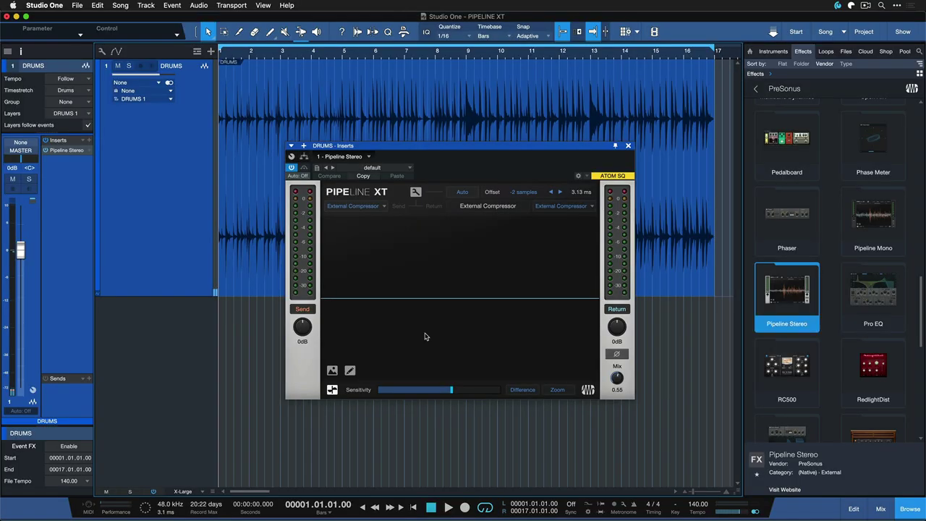
Watch the playing drums in Scope Mode, zoom in, raise sensitivity, then ping the compressor again
{"action": "key", "text": "space"}
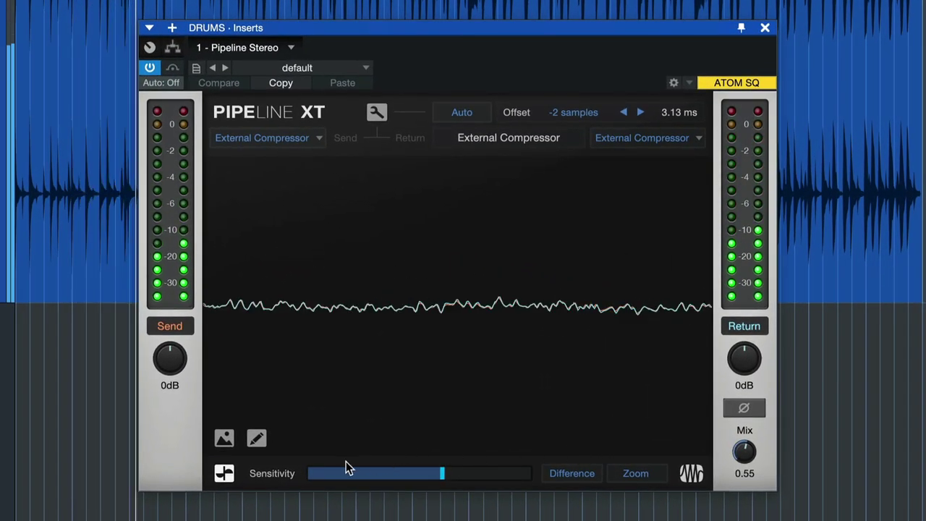
{"action": "left_click", "coordinate": [225, 474]}
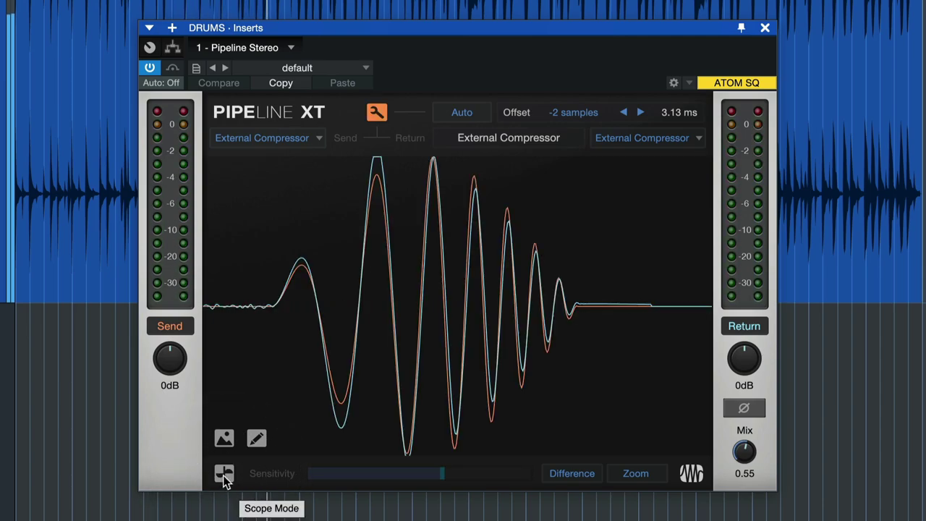
{"action": "left_click", "coordinate": [224, 476]}
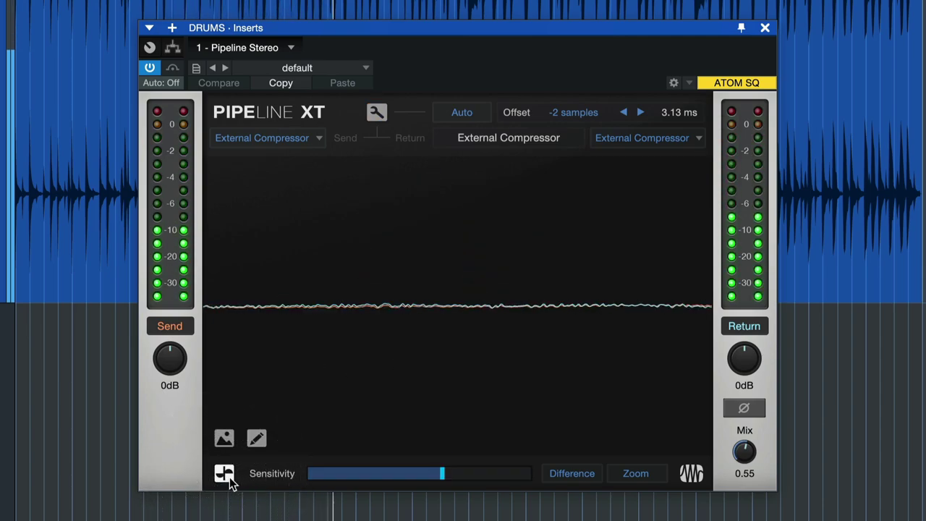
{"action": "left_click", "coordinate": [635, 477]}
{"action": "mouse_move", "coordinate": [443, 474]}
{"action": "left_mouse_down"}
{"action": "mouse_move", "coordinate": [417, 473]}
{"action": "mouse_move", "coordinate": [490, 475]}
{"action": "left_mouse_up"}
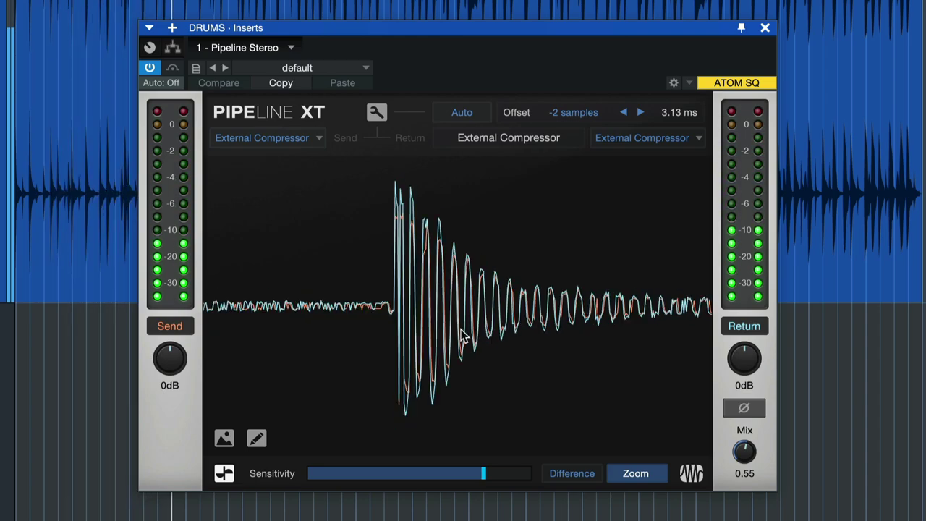
{"action": "left_click", "coordinate": [629, 475]}
{"action": "left_click", "coordinate": [224, 473]}
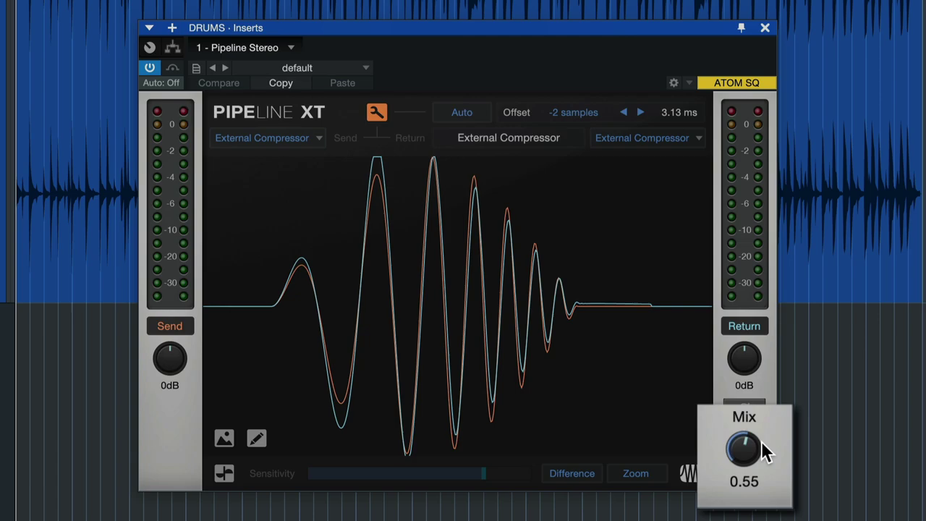
Sweep the Mix knob to fully dry and back up to fully wet at 1.00
{"action": "left_click_drag", "start_coordinate": [765, 448], "coordinate": [757, 413]}
{"action": "left_click_drag", "start_coordinate": [750, 355], "coordinate": [754, 511]}
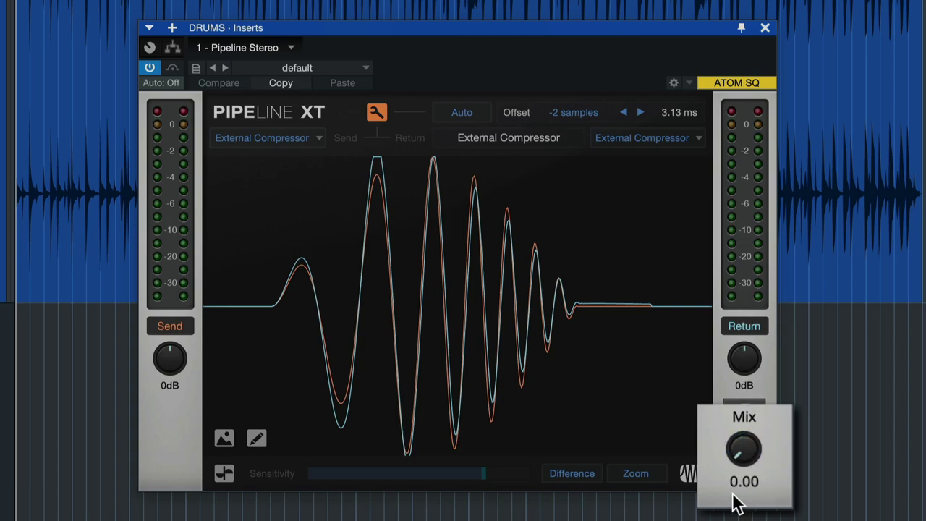
{"action": "left_click_drag", "start_coordinate": [740, 458], "coordinate": [735, 230]}
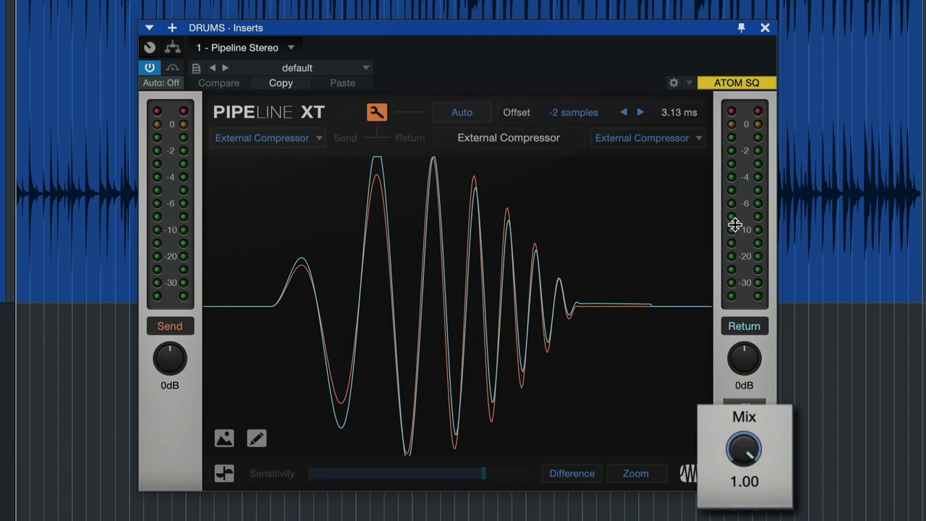
{"action": "left_click_drag", "start_coordinate": [735, 225], "coordinate": [767, 424]}
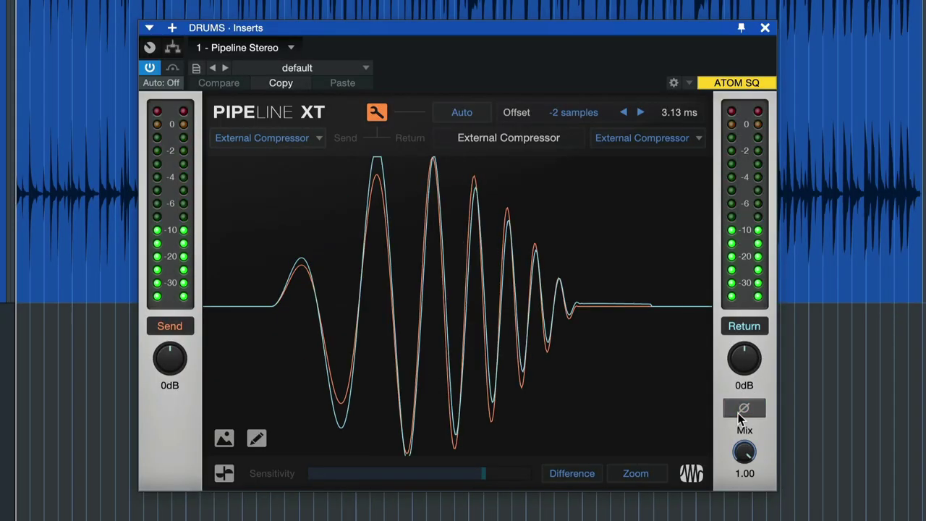
Toggle the return's Ø polarity on and off twice, ending at the original polarity
{"action": "left_click", "coordinate": [742, 409]}
{"action": "left_click", "coordinate": [741, 409]}
{"action": "left_click", "coordinate": [741, 410]}
{"action": "left_click", "coordinate": [742, 410]}
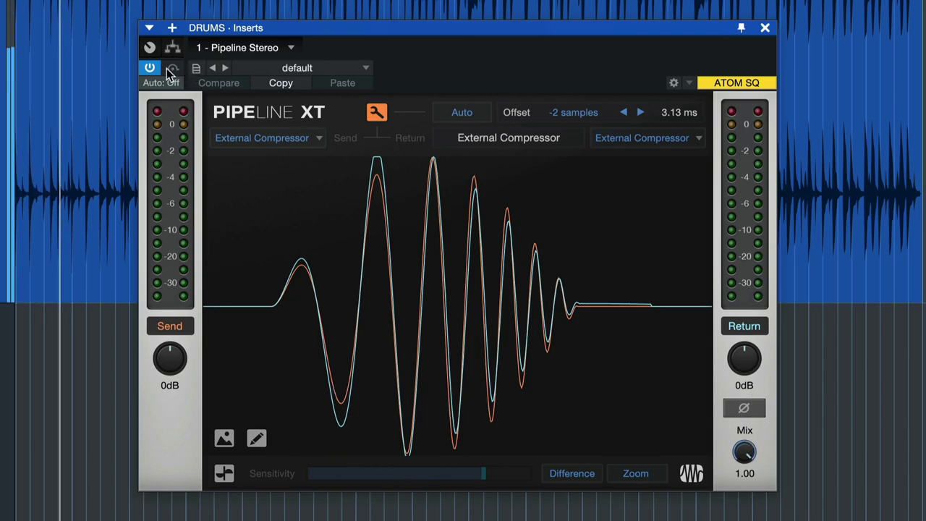
Stop pinging, display the SSL Fusion photo in Pipeline XT, and add the recall note 'Treshold: -12'
{"action": "left_click", "coordinate": [375, 115]}
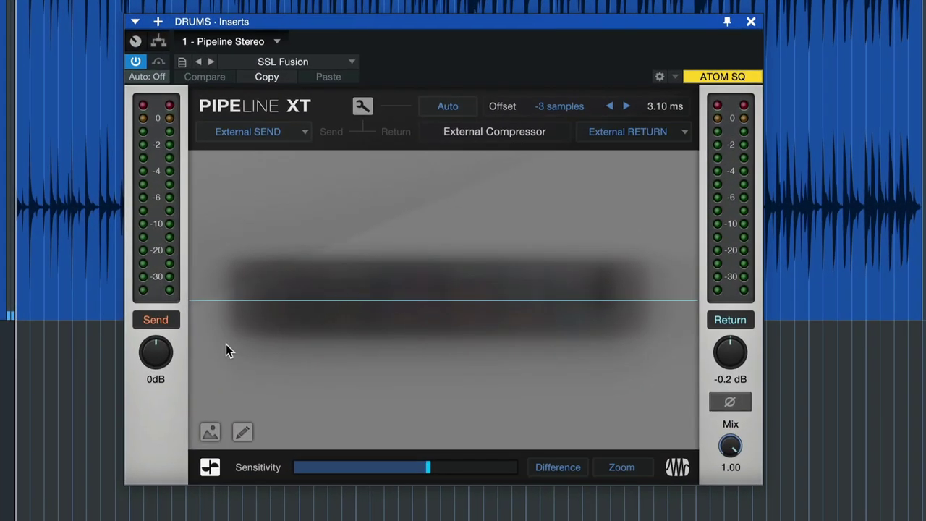
{"action": "left_click", "coordinate": [209, 433]}
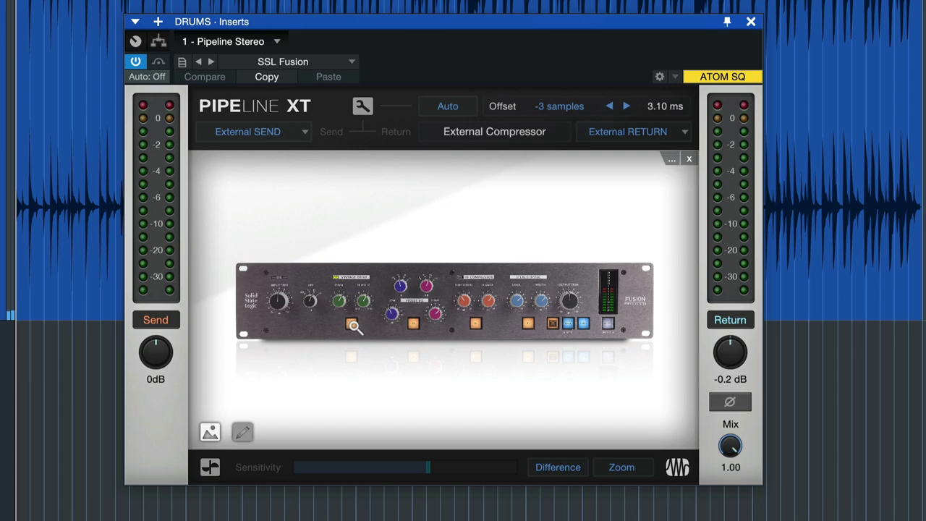
{"action": "left_click", "coordinate": [243, 432]}
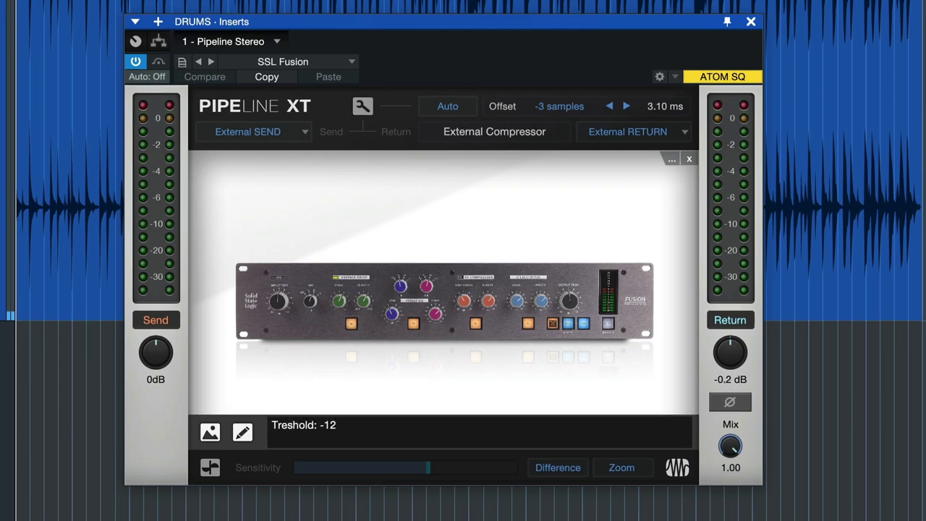
Open the DRUMS track's context menu to reach Transform to Rendered Audio
{"action": "right_click", "coordinate": [194, 248]}
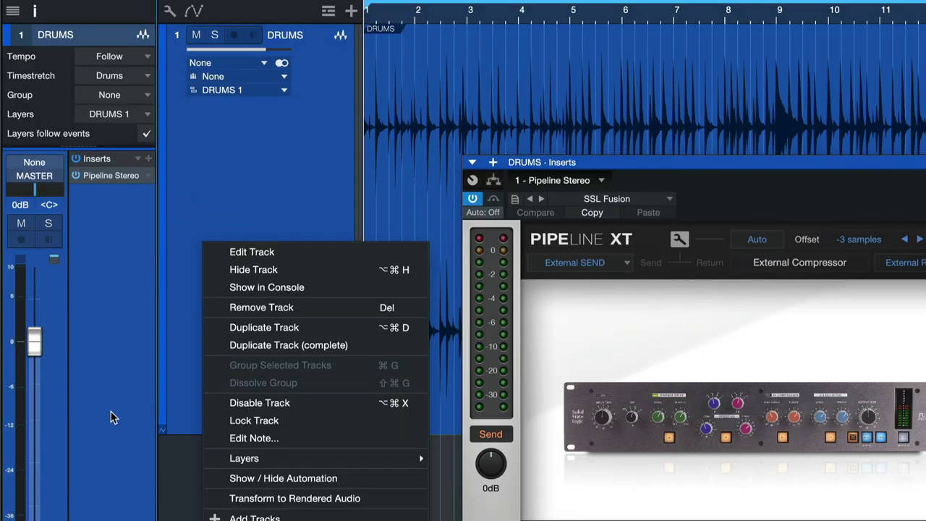